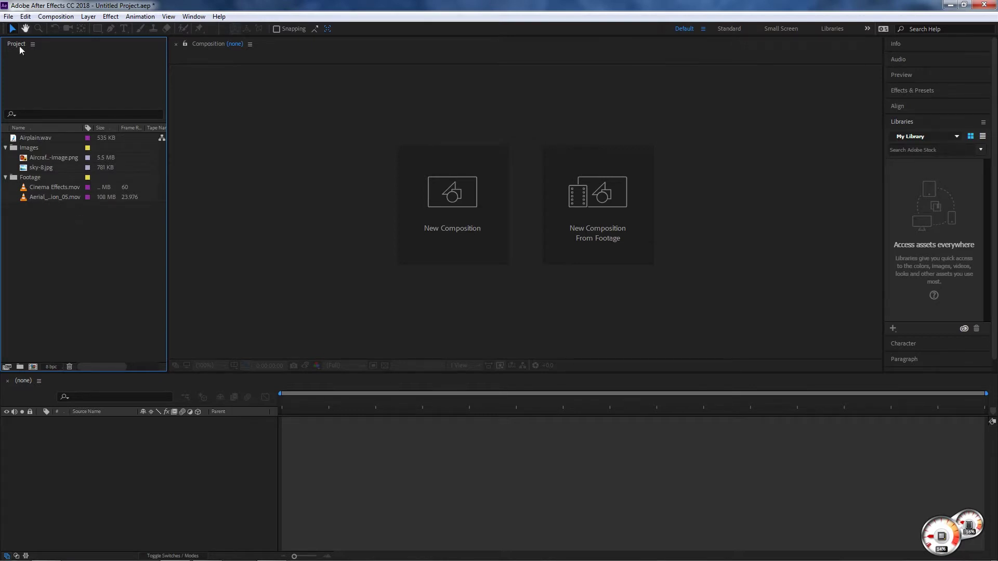
Create a new composition, Comp 1, from the Project panel's New Composition button
left_click(56, 16)
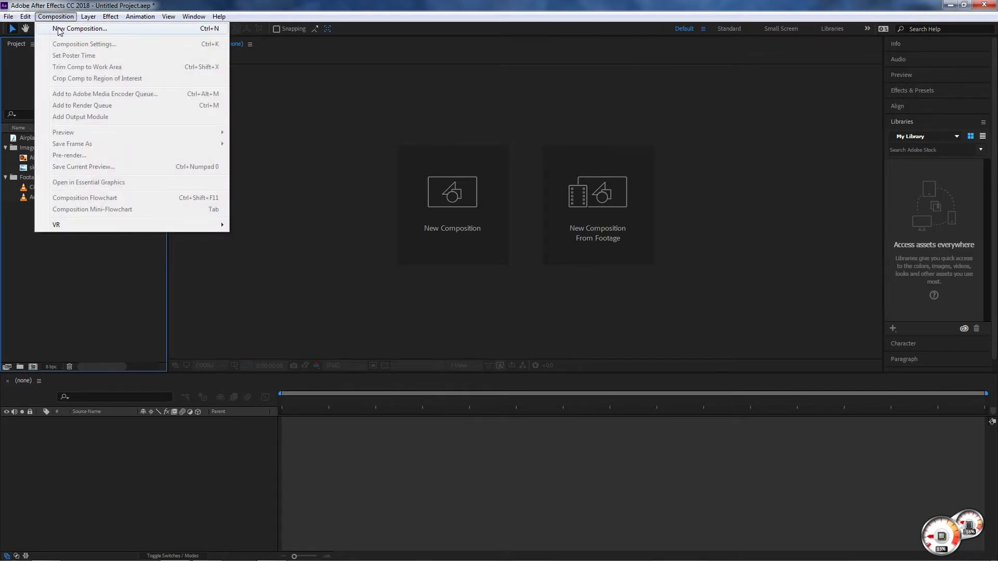
left_click(213, 29)
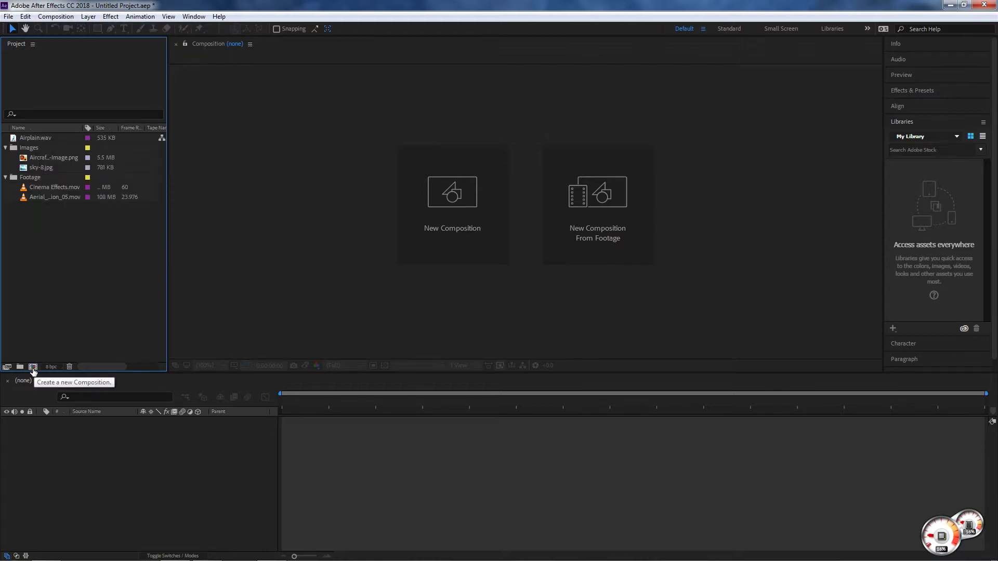
left_click(33, 368)
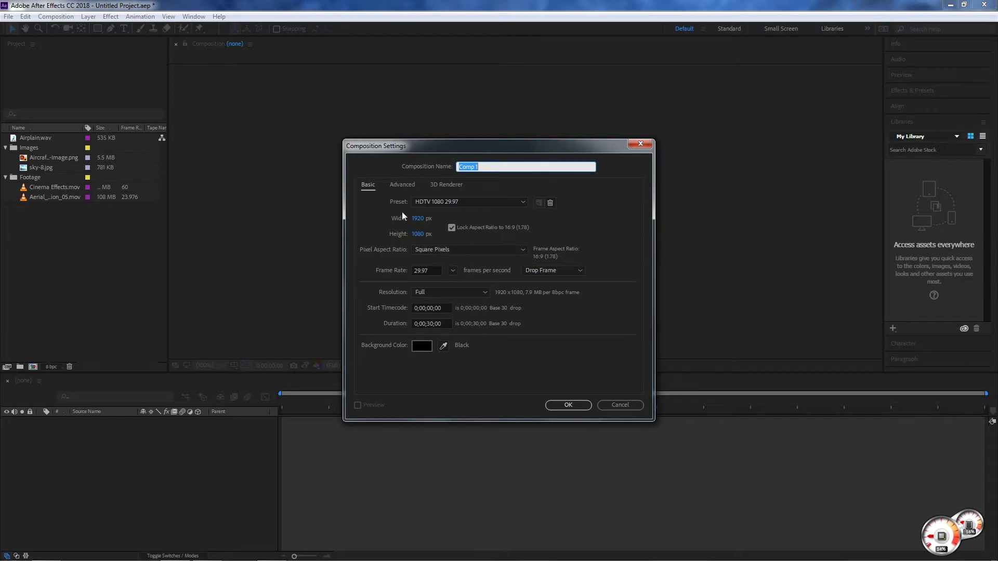
Set the frame rate to 24 fps and the width to 1920
left_click(500, 203)
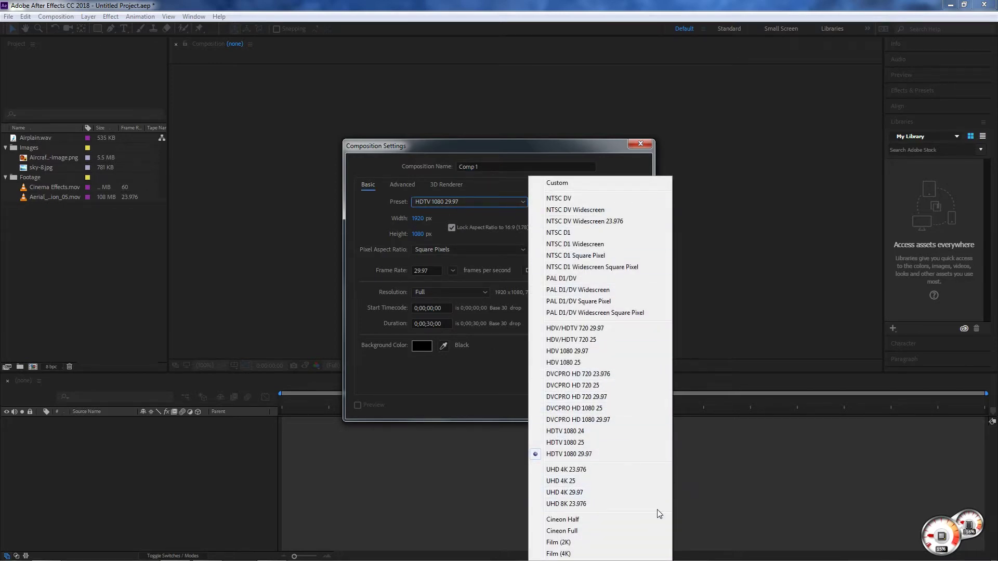
left_click(360, 217)
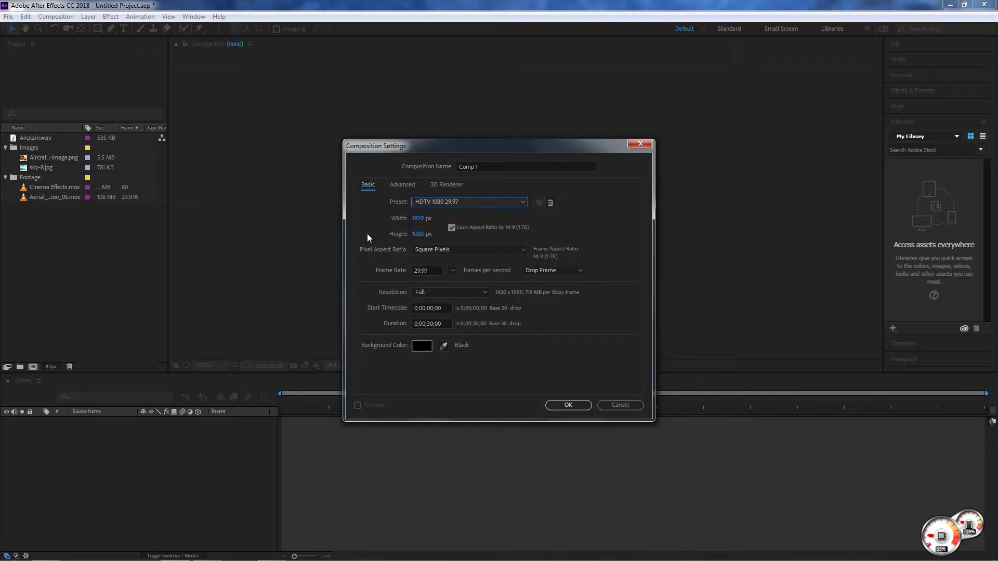
left_click_drag(417, 218, 436, 219)
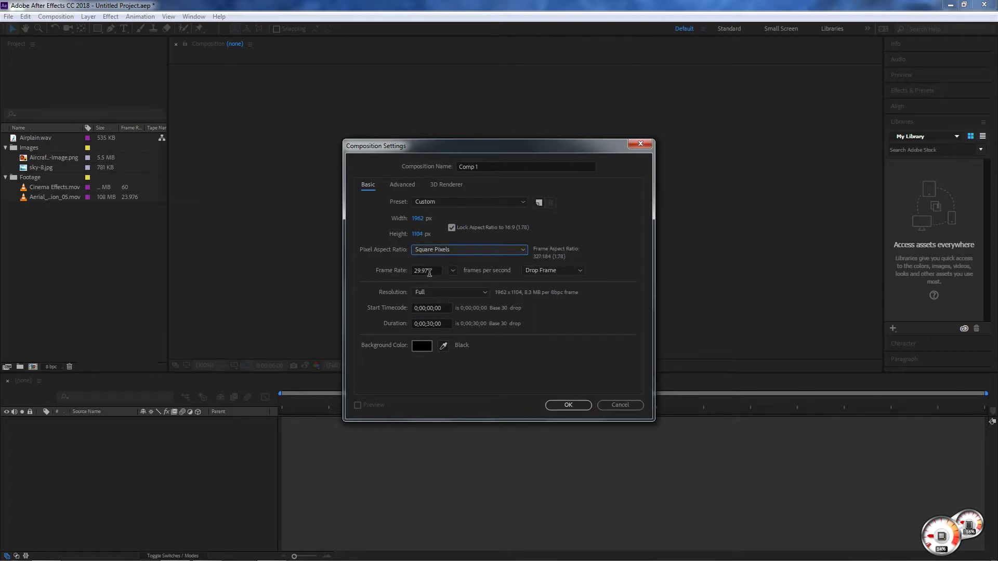
left_click(433, 269)
type("24")
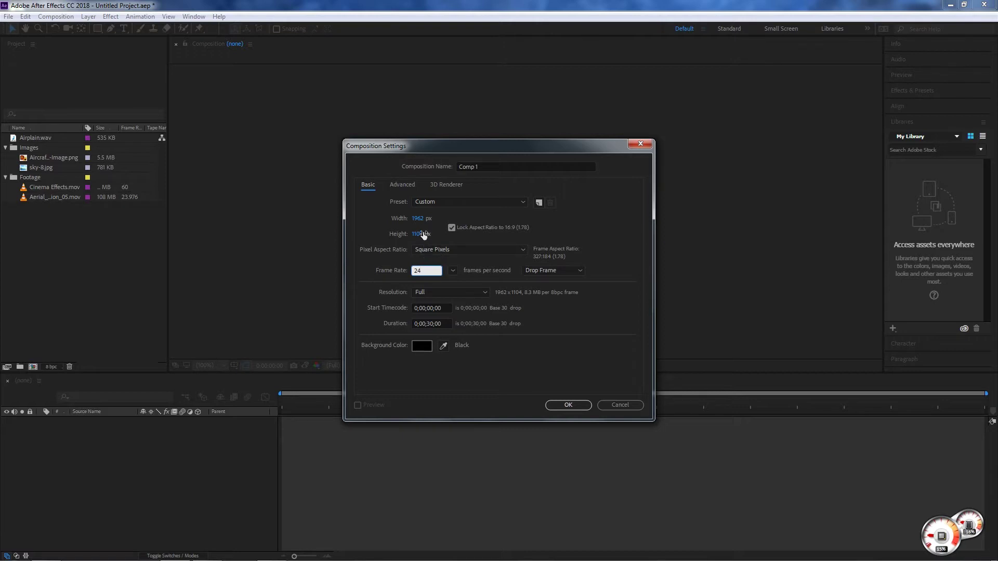
left_click(422, 219)
type("1920")
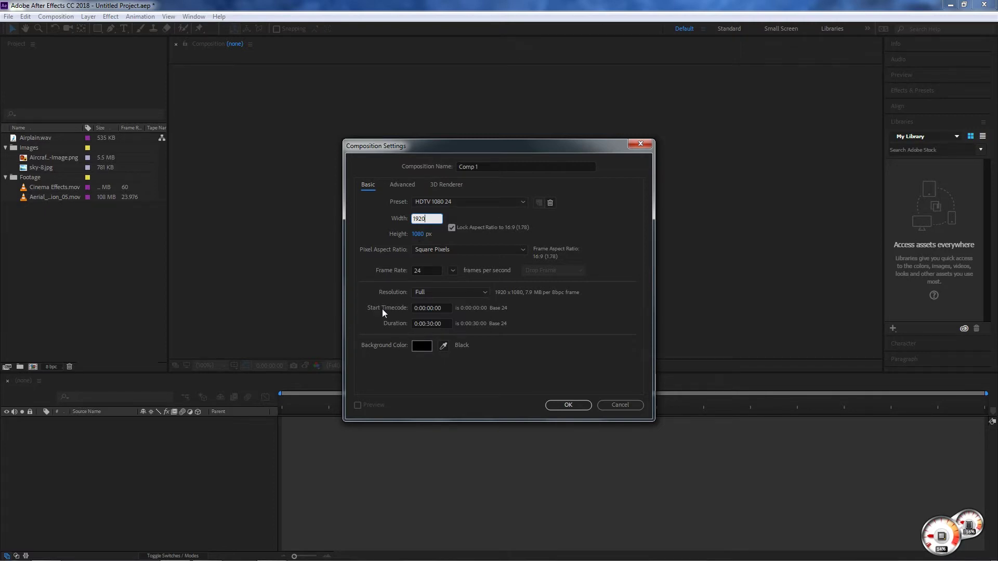
Keep resolution at Full and set the duration to 0:00:10:00
left_click(448, 292)
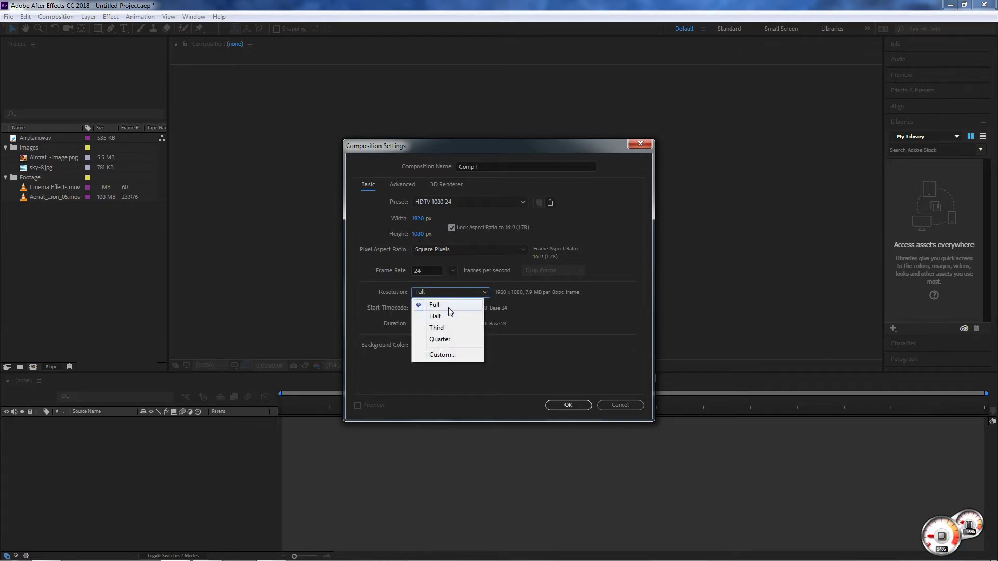
left_click(457, 300)
left_click(450, 292)
left_click(440, 336)
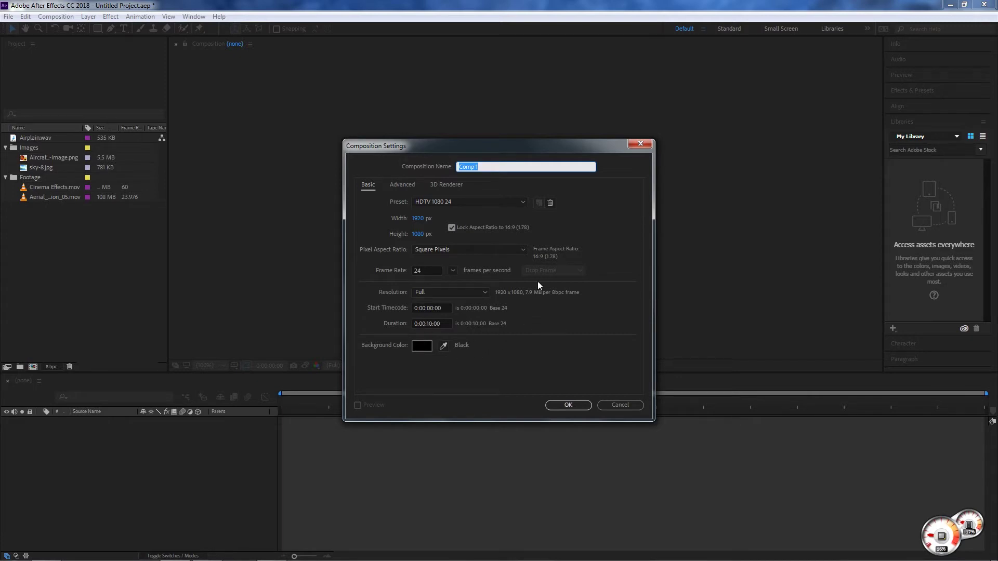
Set the background colour to black (000000) and show the Advanced composition settings
left_click(421, 346)
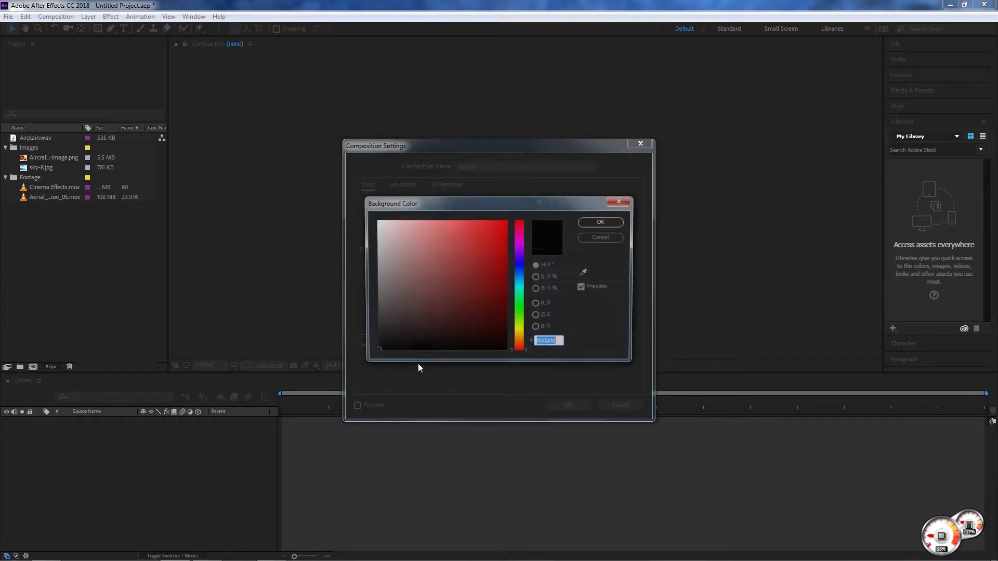
left_click(454, 272)
left_click_drag(454, 272, 375, 221)
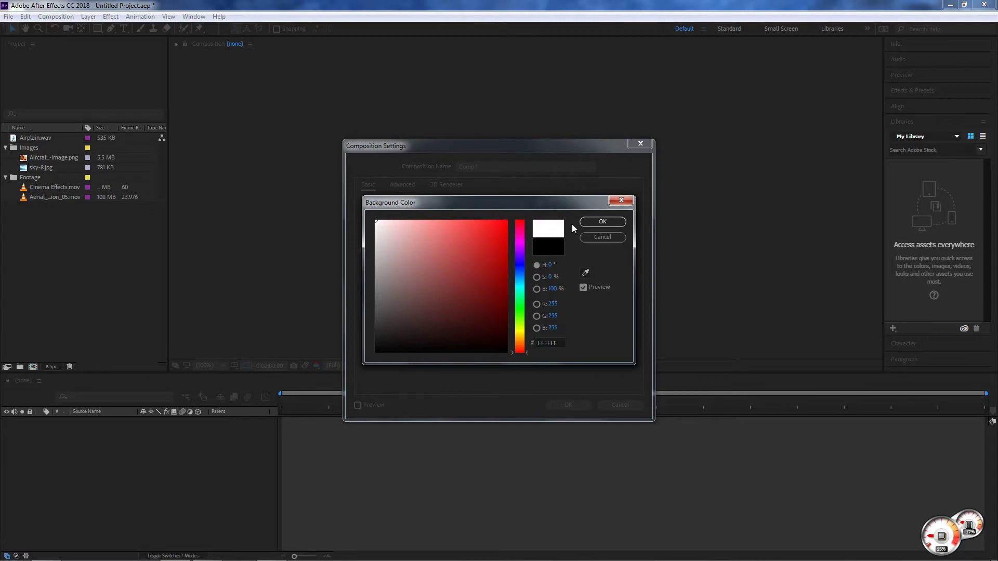
left_click_drag(451, 249, 351, 394)
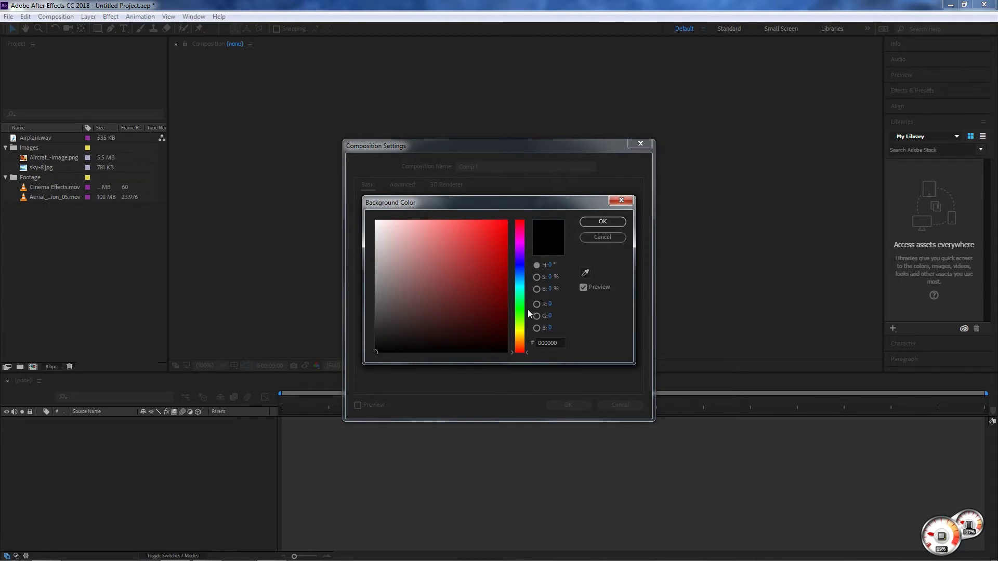
left_click(602, 222)
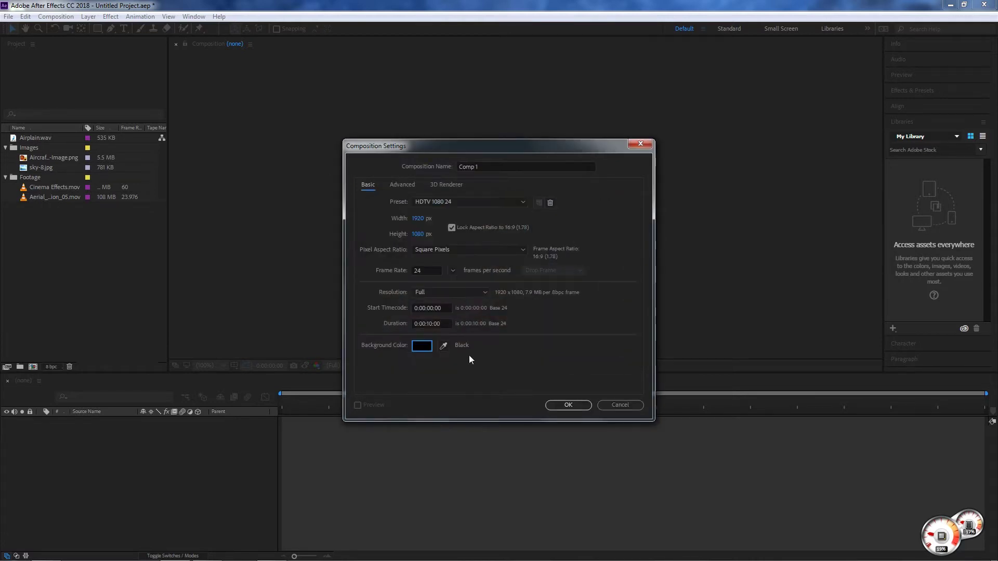
left_click(397, 185)
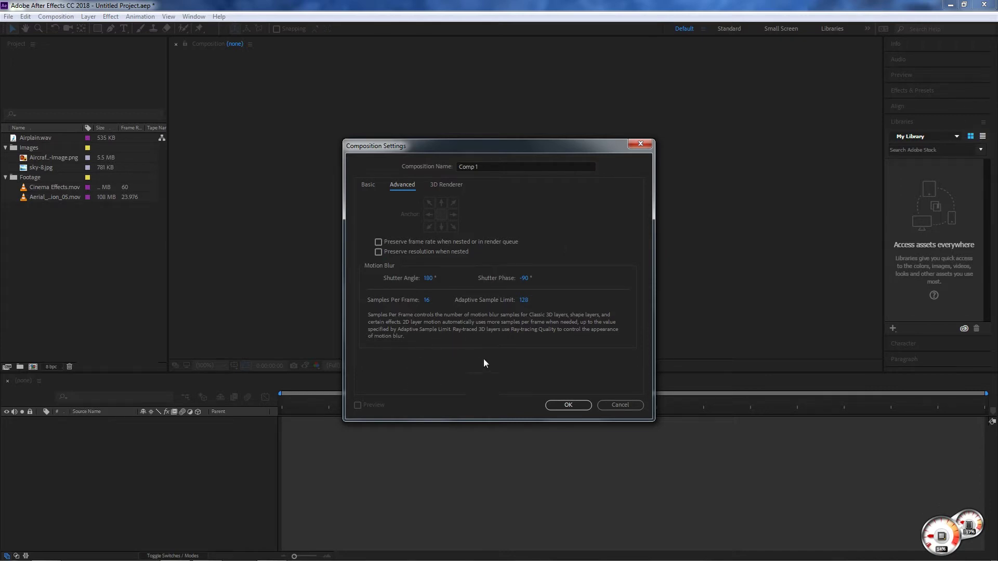
Try the CINEMA 4D renderer, then set the 3D renderer back to Classic 3D
left_click(441, 185)
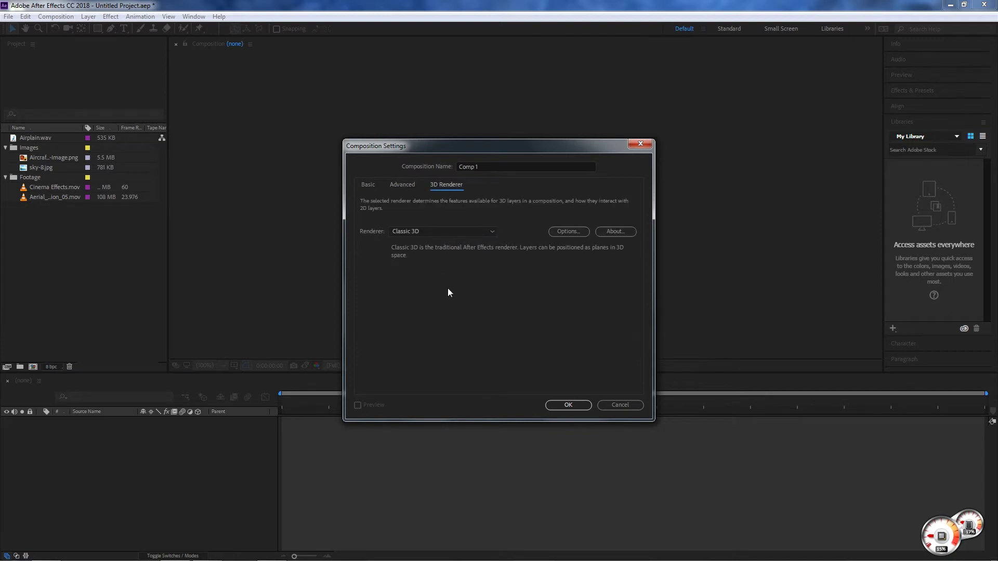
left_click(426, 232)
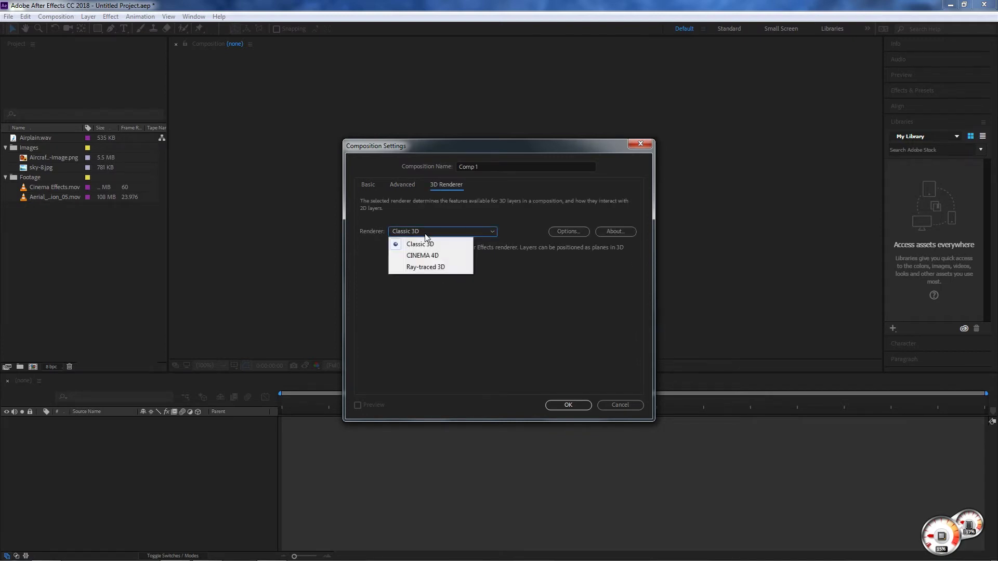
left_click(460, 256)
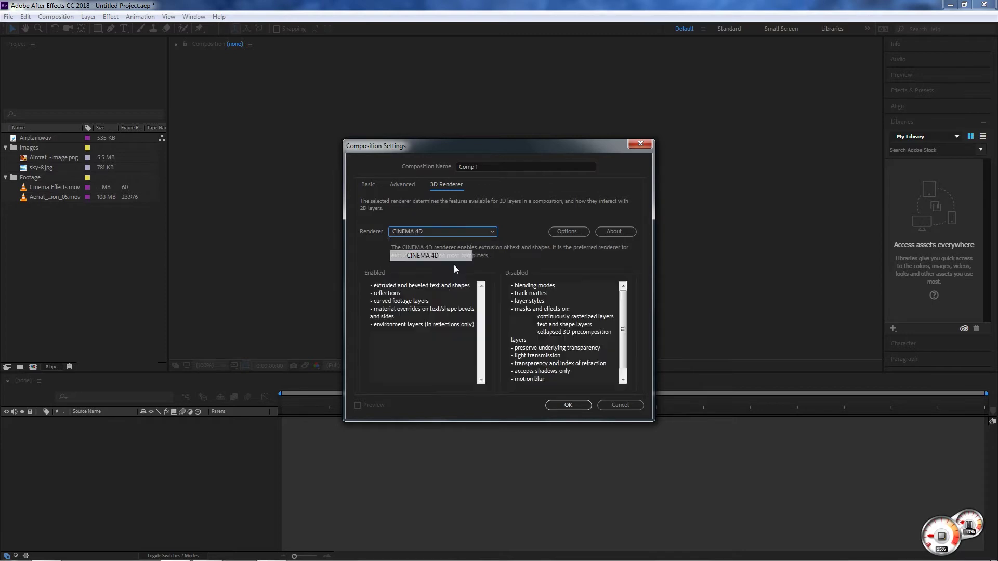
left_click(450, 230)
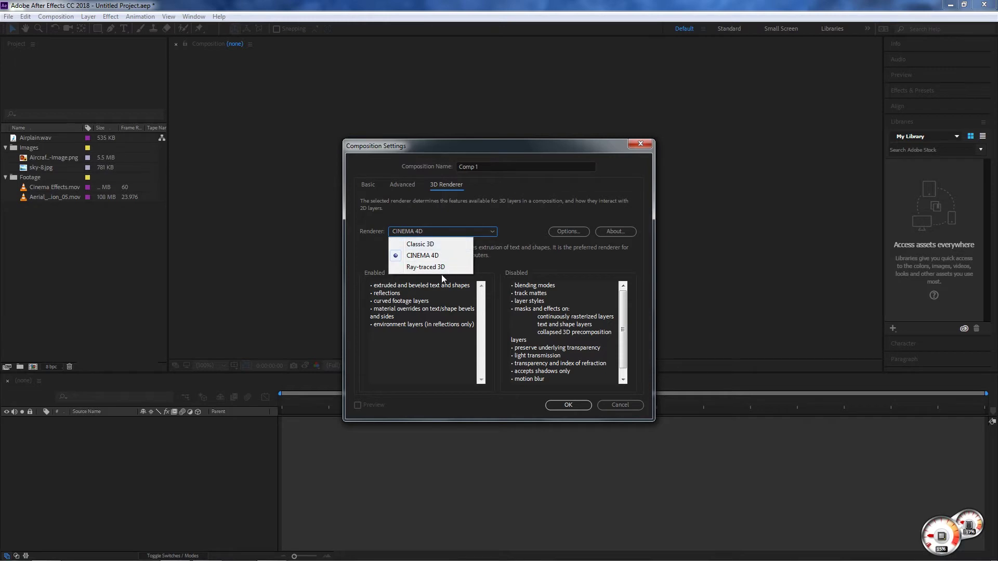
left_click(441, 245)
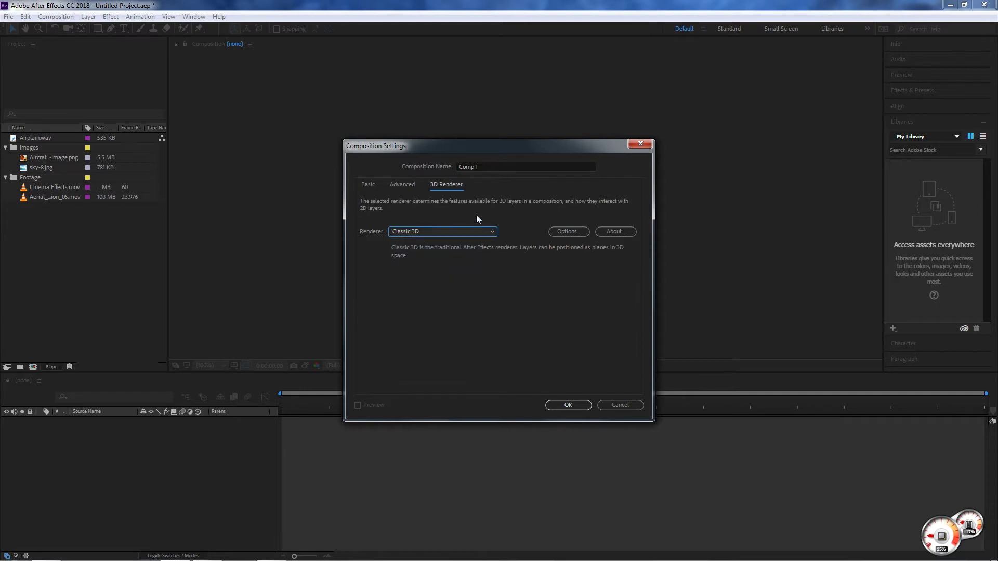
Name the composition 'AE Intro' and create it
key("ctrl+Tab")
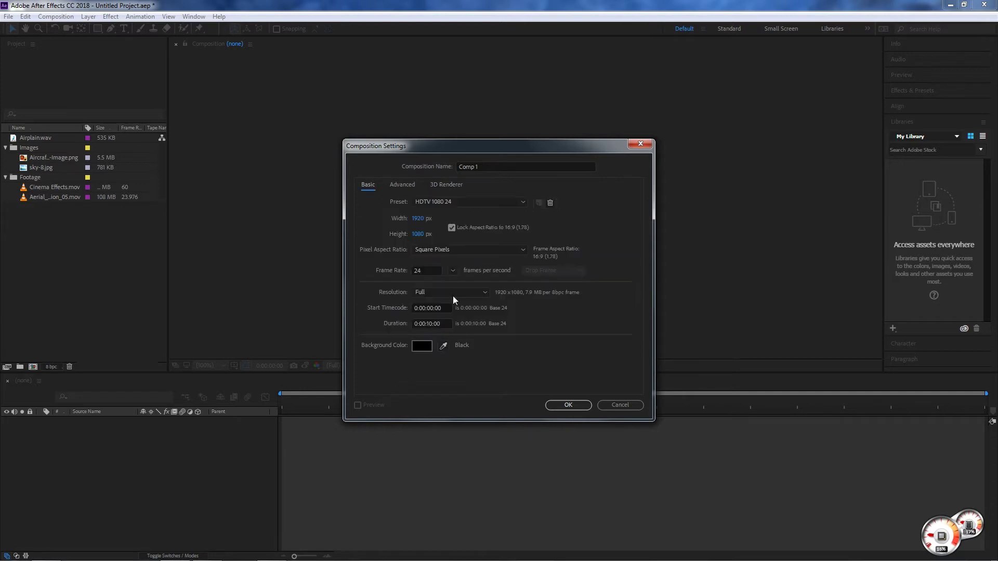
left_click(490, 167)
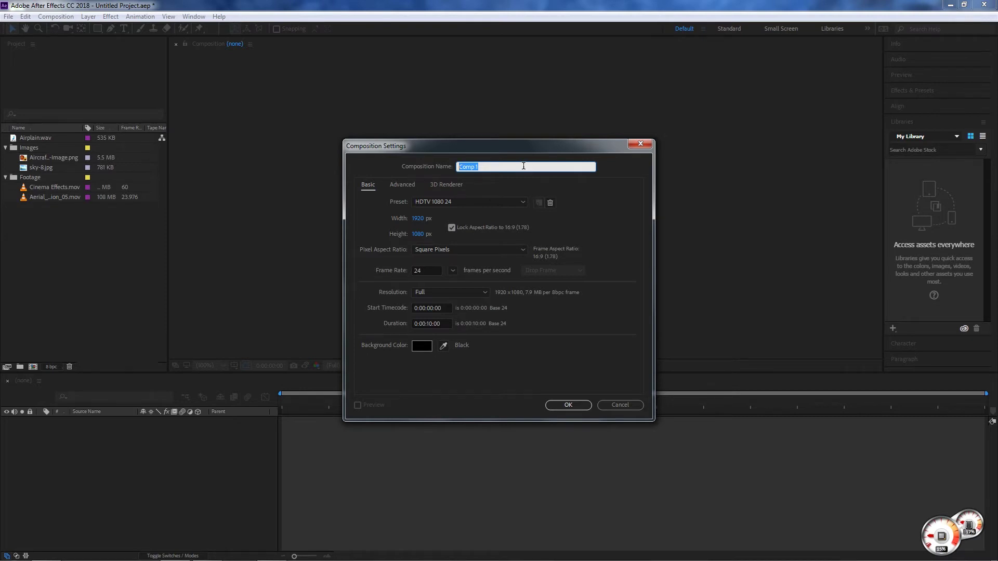
type("AE Intro")
key("Return")
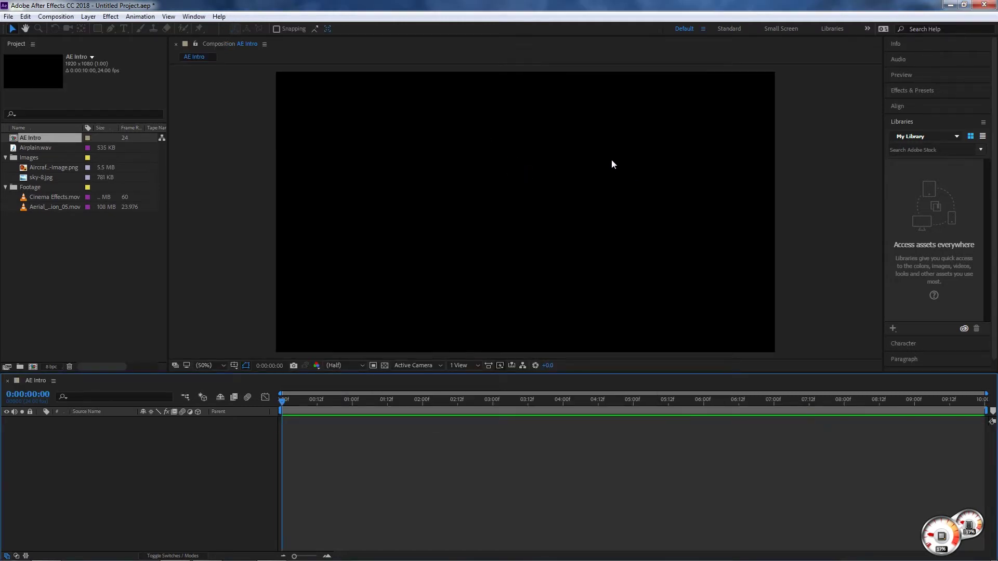
Make a Cinema Effects composition from Cinema Effects.mov, then reselect AE Intro
left_click(52, 197)
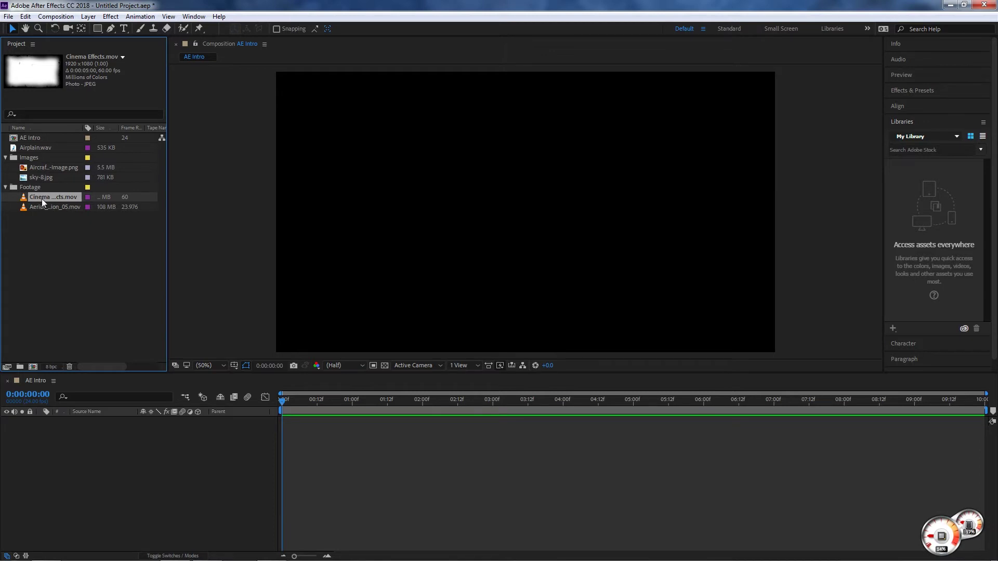
left_click_drag(42, 199, 32, 366)
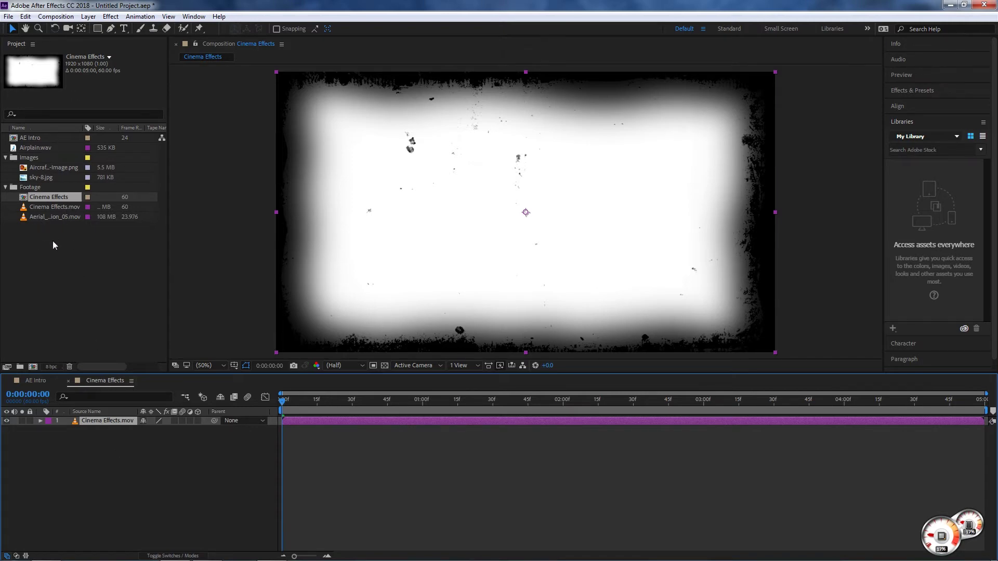
left_click(53, 167)
left_click(77, 283)
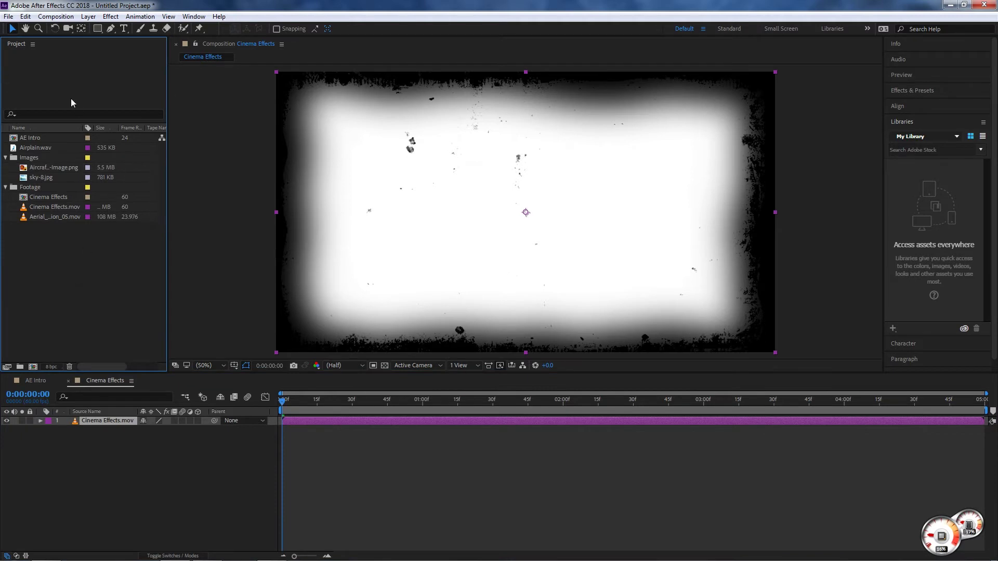
left_click(26, 137)
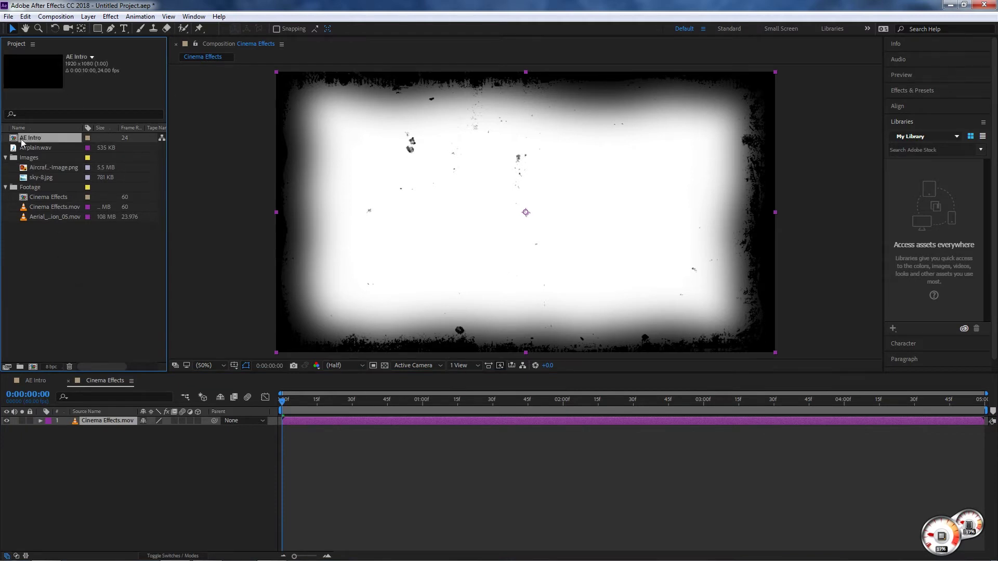
left_click(52, 197)
left_click(27, 139)
Add a new project folder named 'Comps'
left_click(19, 367)
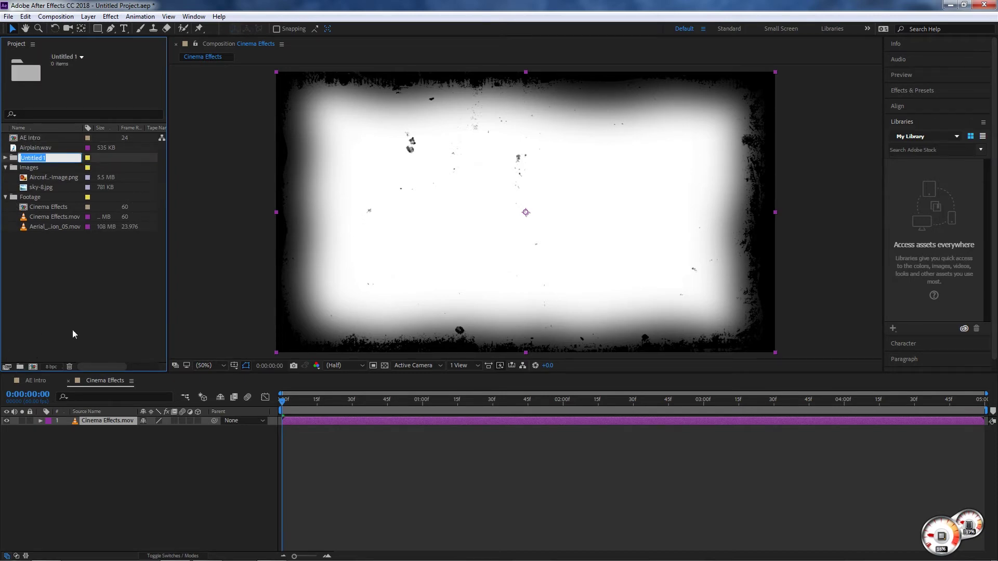
key("BackSpace")
type("Comps")
key("Return")
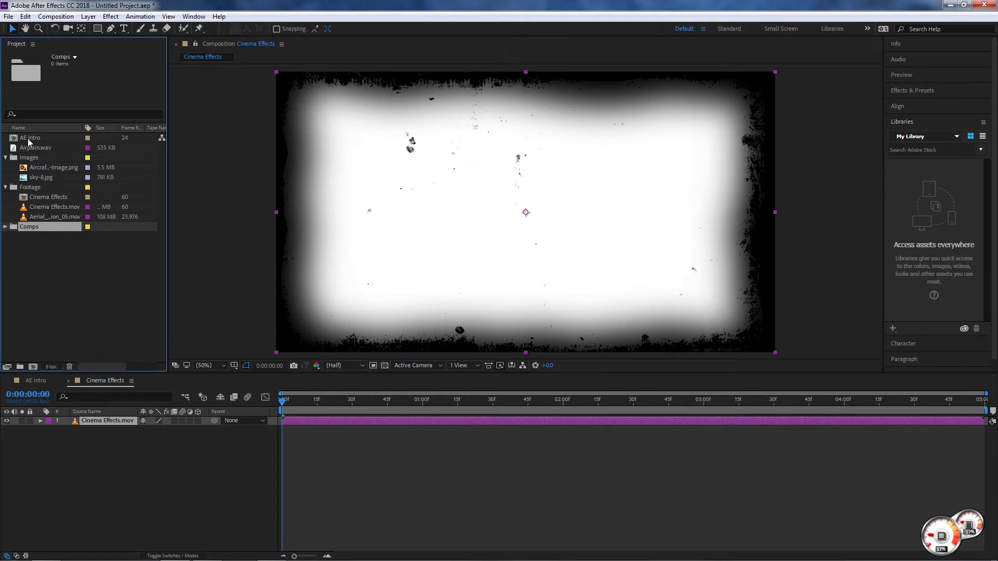
Move AE Intro and Cinema Effects into Comps and expand the folder
left_click_drag(27, 139, 29, 226)
left_click(30, 186)
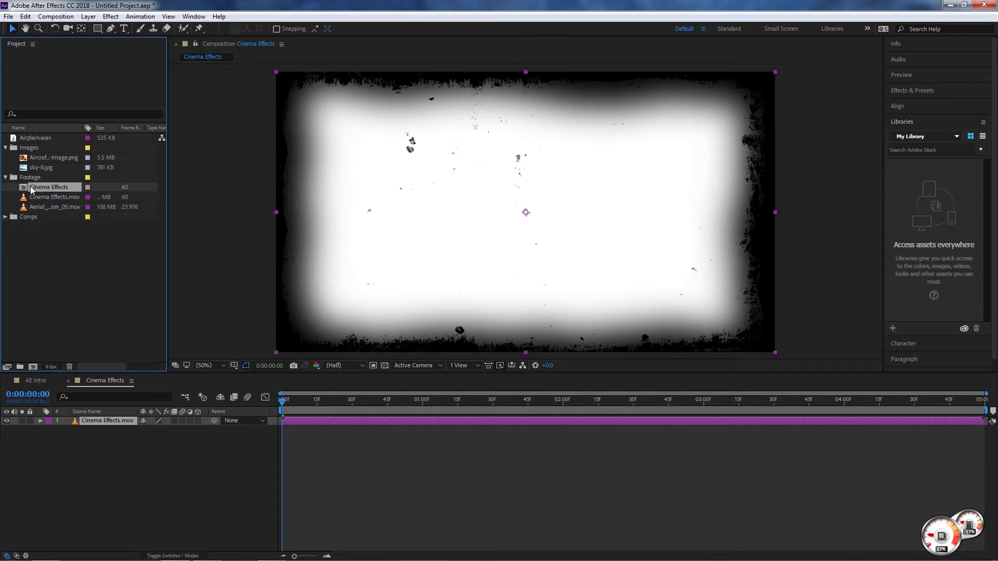
left_click_drag(30, 186, 41, 217)
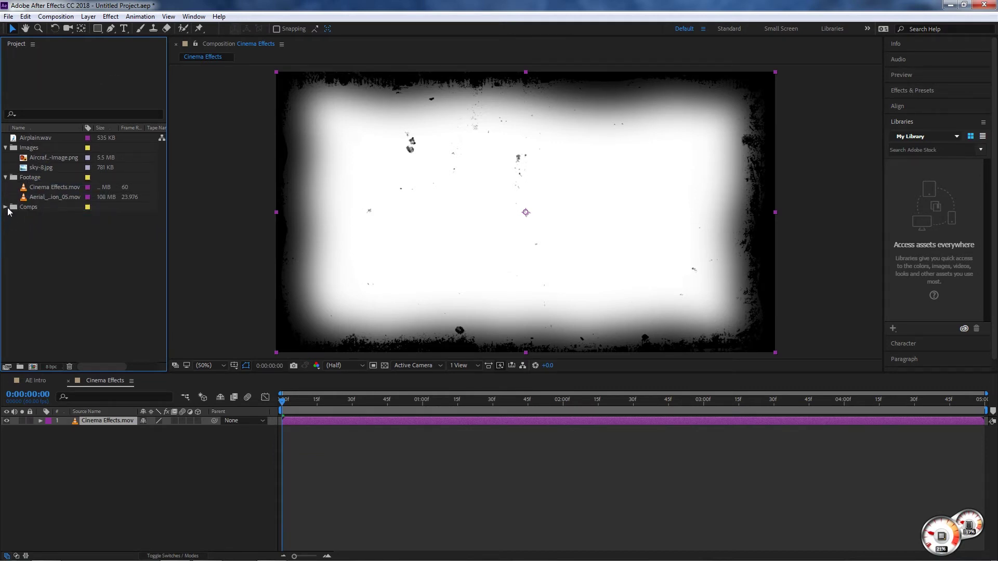
left_click(6, 207)
left_click(52, 219)
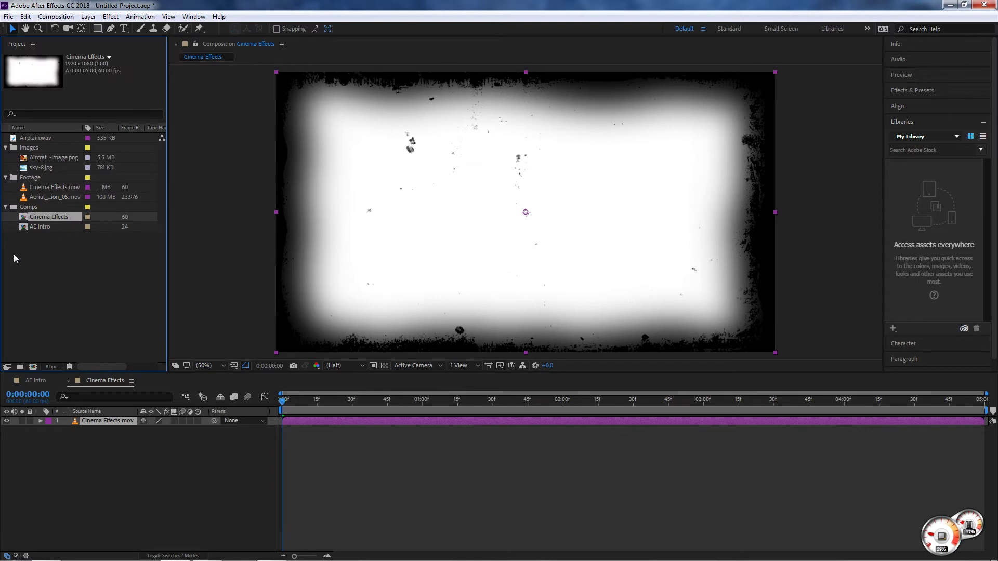
key("alt+c")
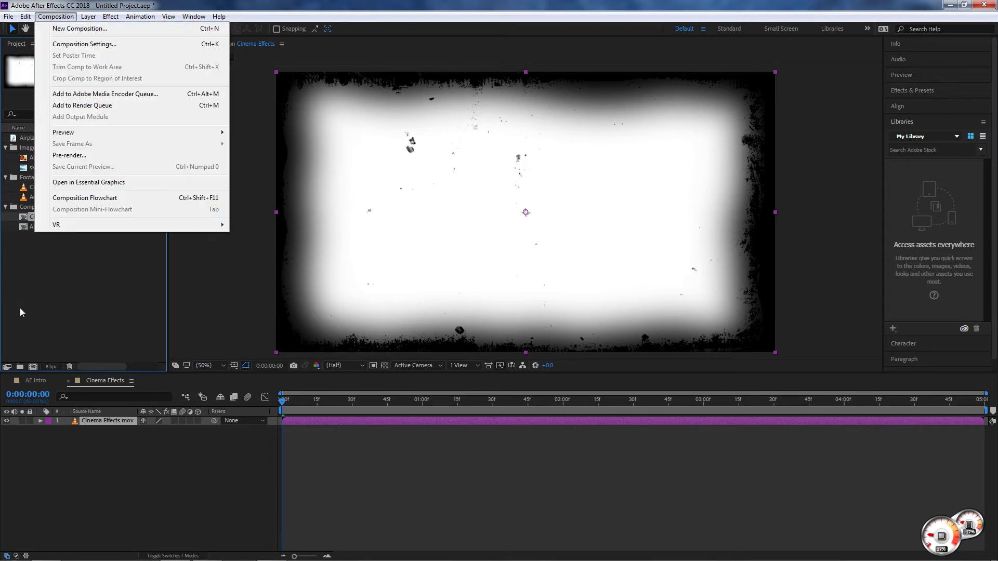
left_click(19, 312)
left_click(47, 216)
left_click(45, 18)
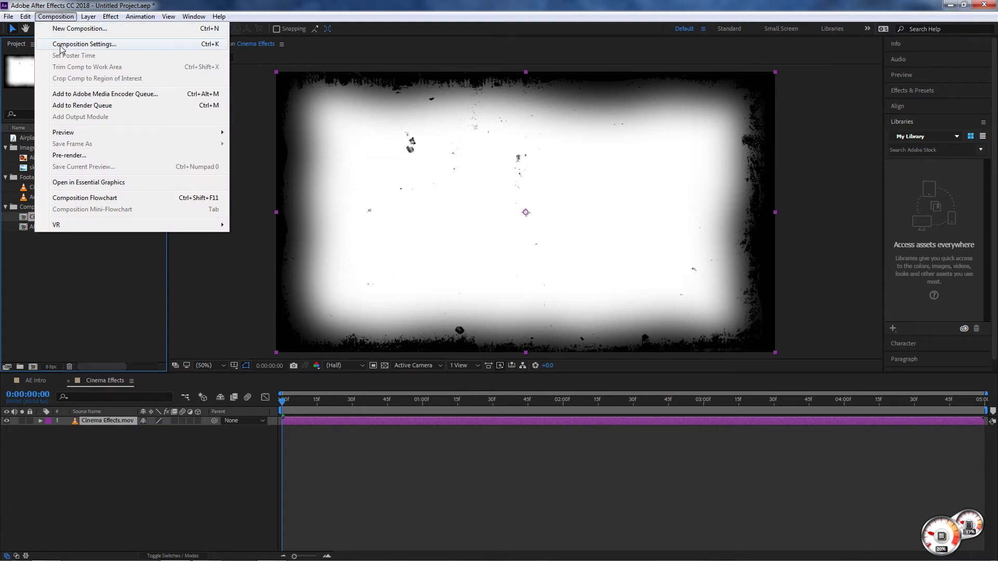
left_click(215, 45)
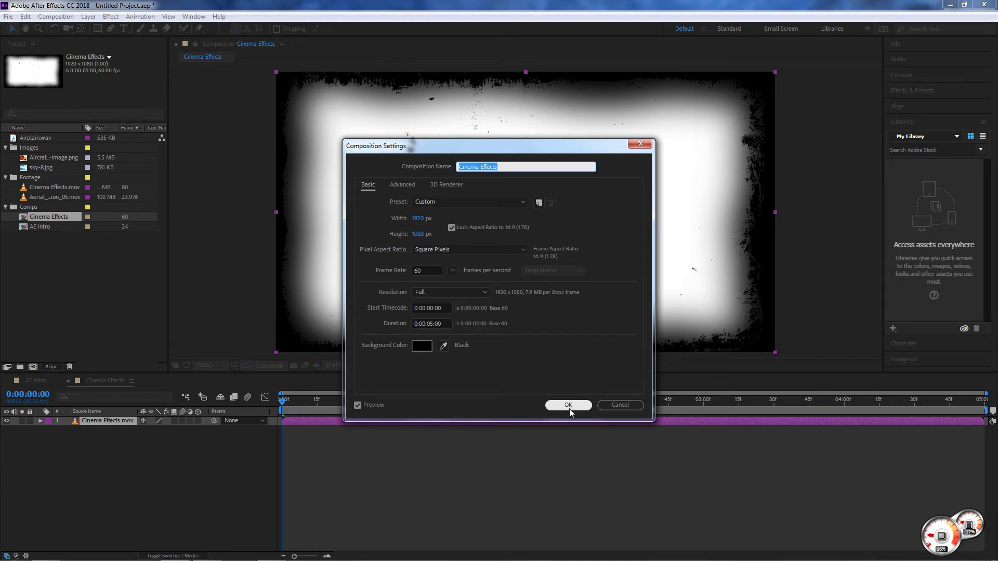
left_click(568, 406)
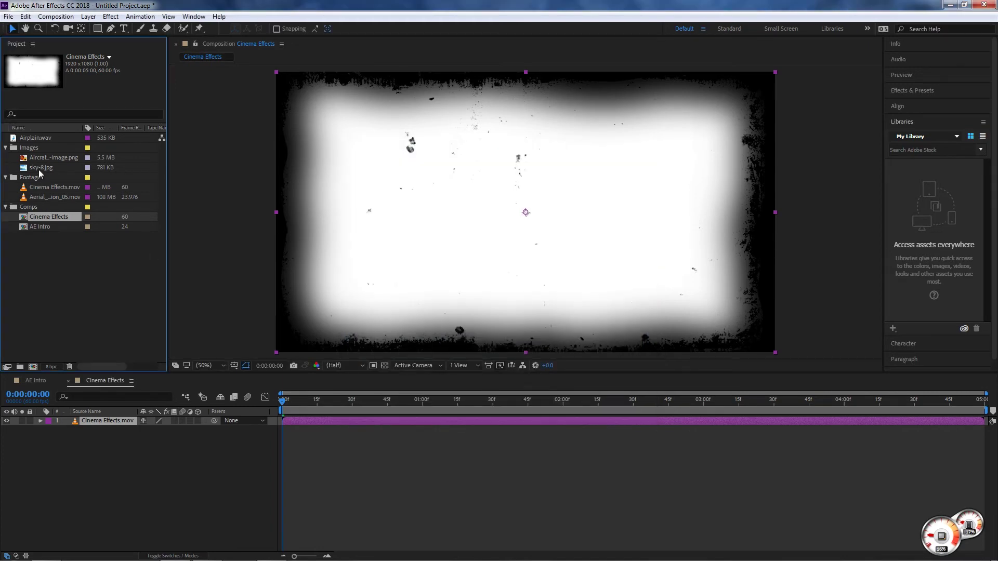
Make a sky-8 composition from sky-8.jpg and review its settings without changes
left_click_drag(40, 169, 33, 367)
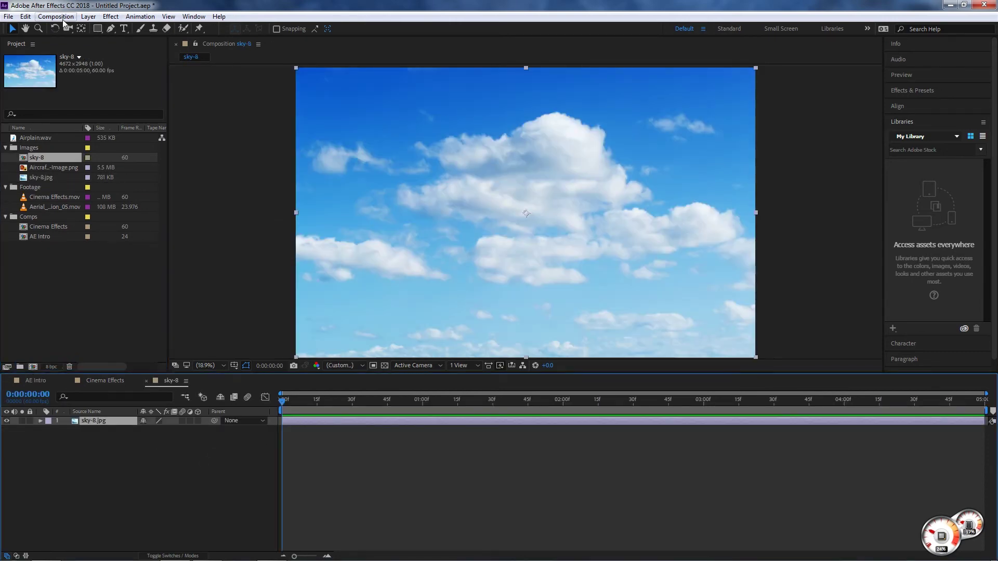
key("ctrl+k")
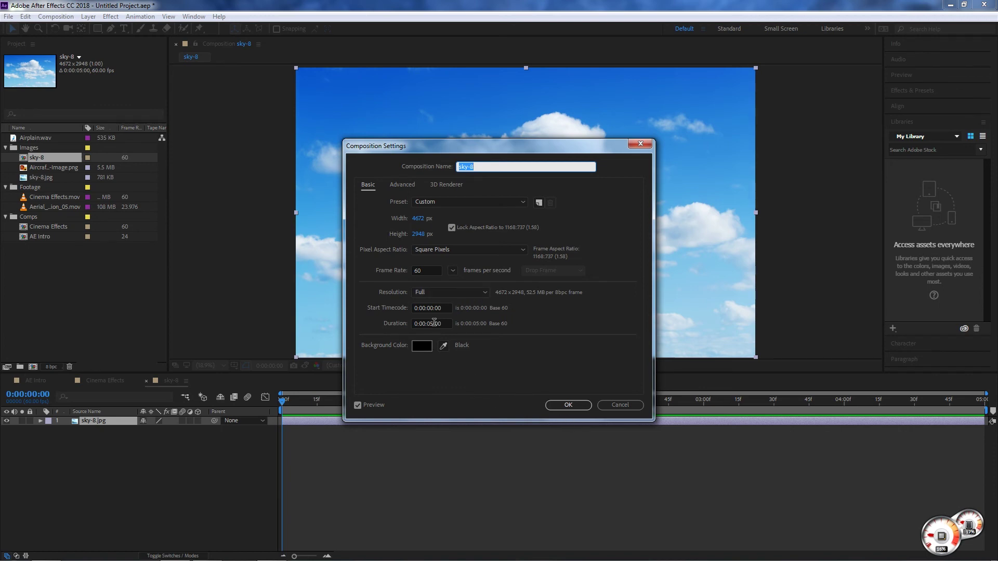
left_click(568, 405)
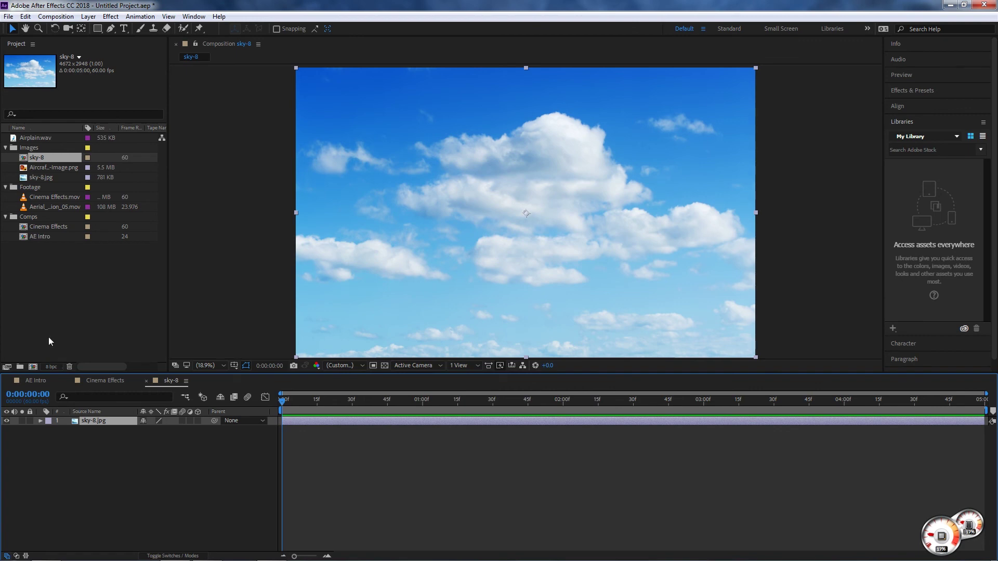
Delete the sky-8 and Cinema Effects compositions, confirming each deletion
left_click(61, 312)
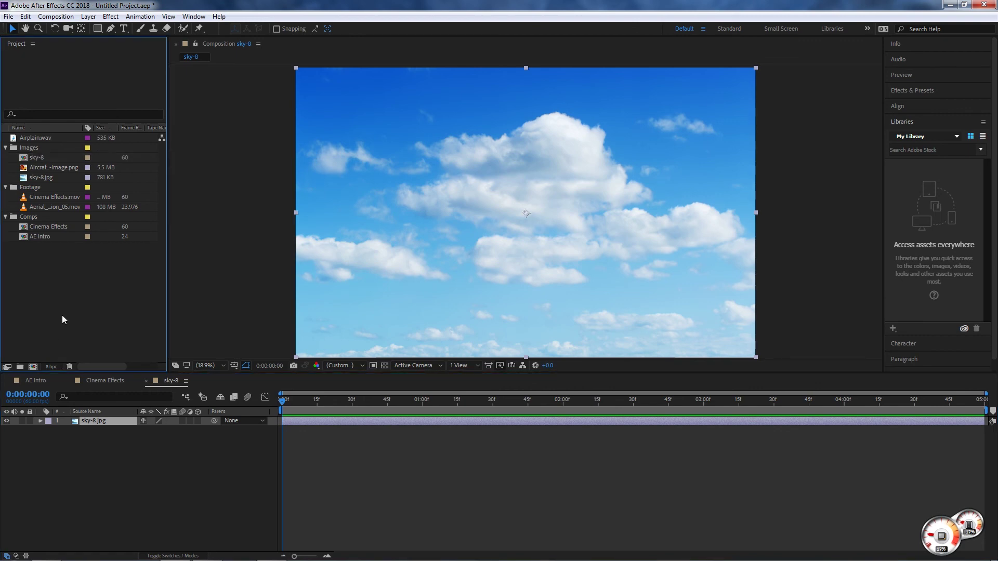
left_click(37, 157)
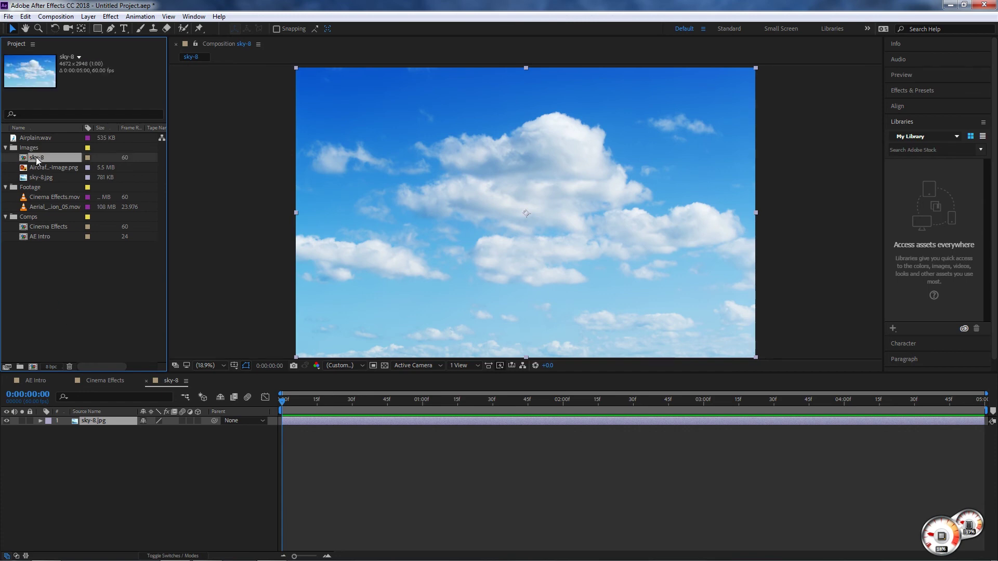
key("Delete")
left_click(504, 298)
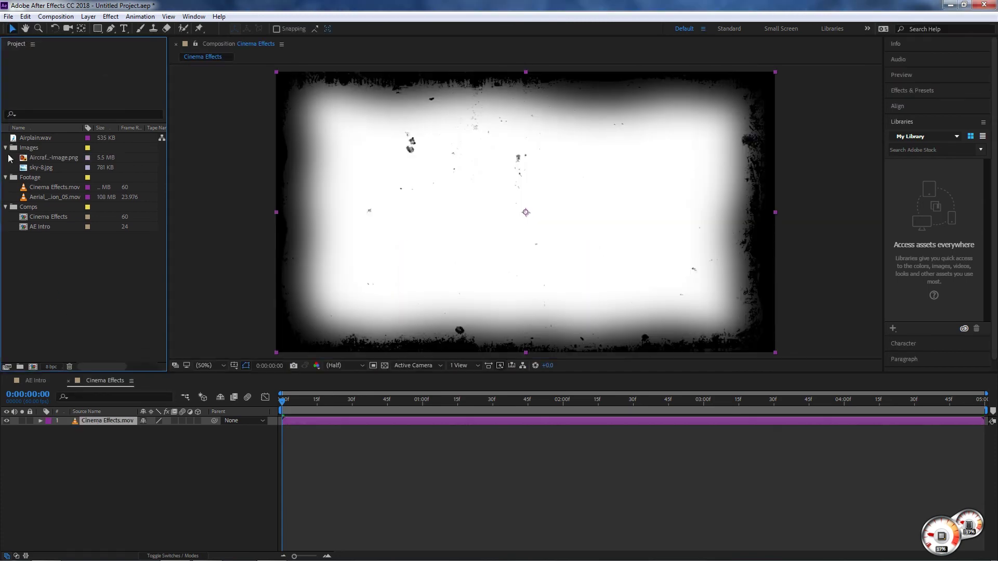
left_click(42, 217)
key("Delete")
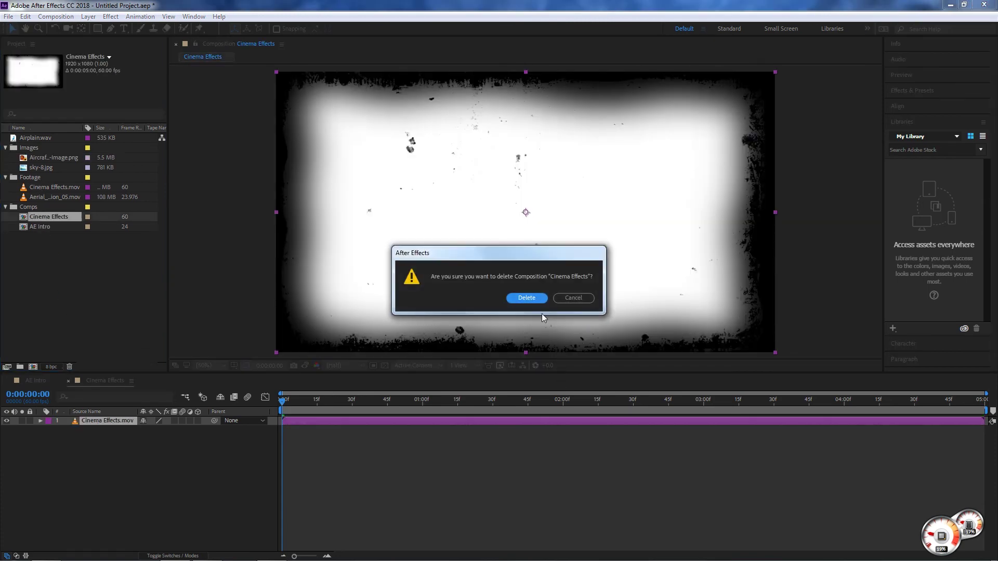
key("Return")
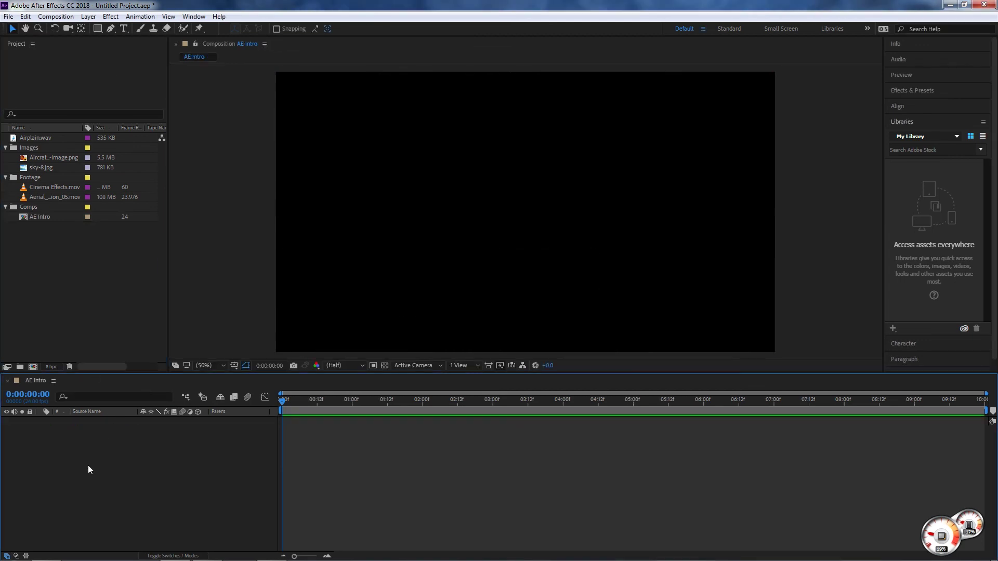